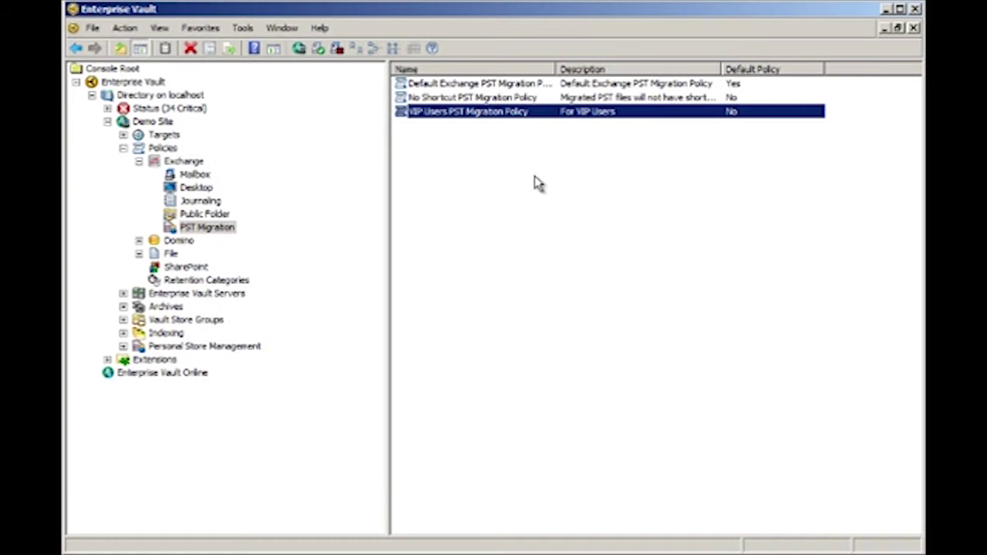
Change the VIP Users PST Migration Policy's Migration Priority to Critical on its Migration tab.
key("Tab")
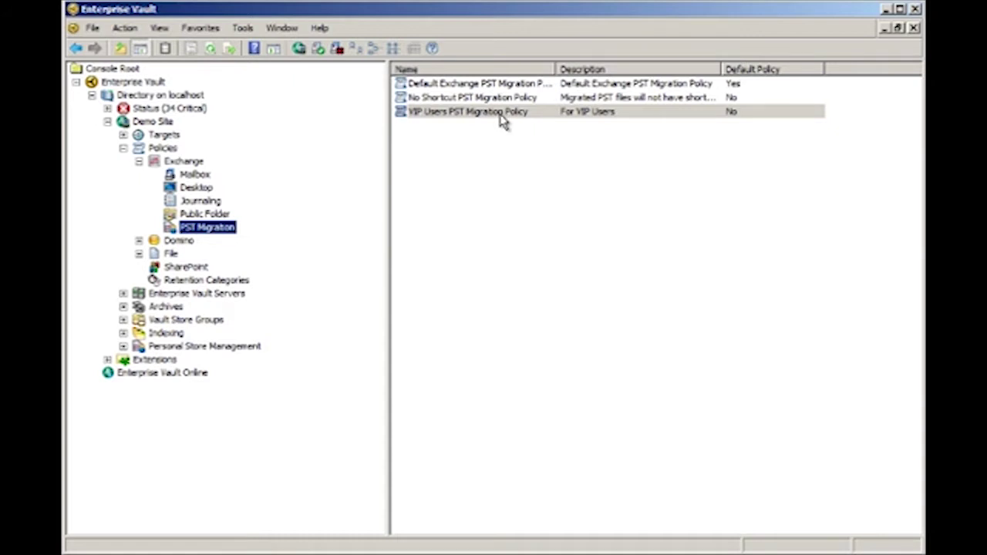
double_click(502, 113)
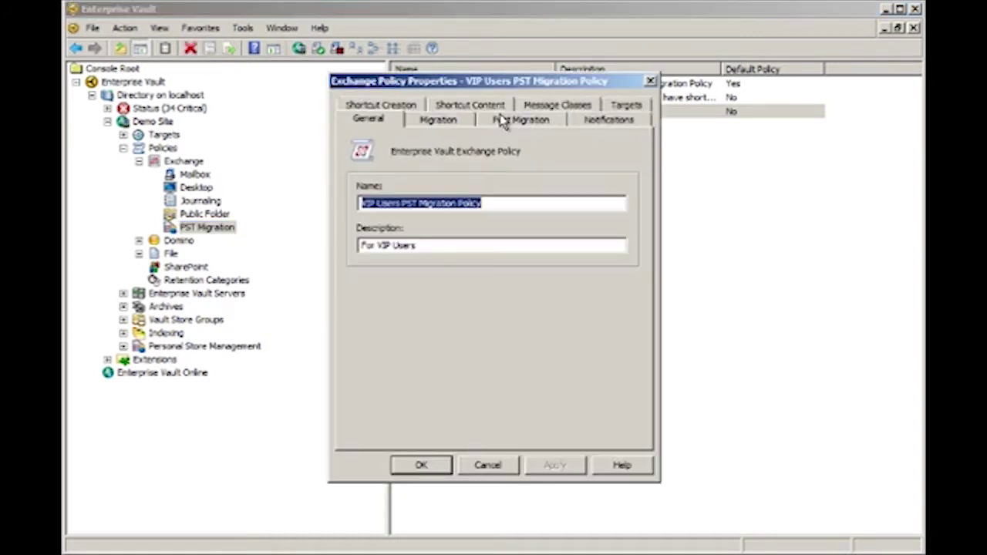
left_click(438, 122)
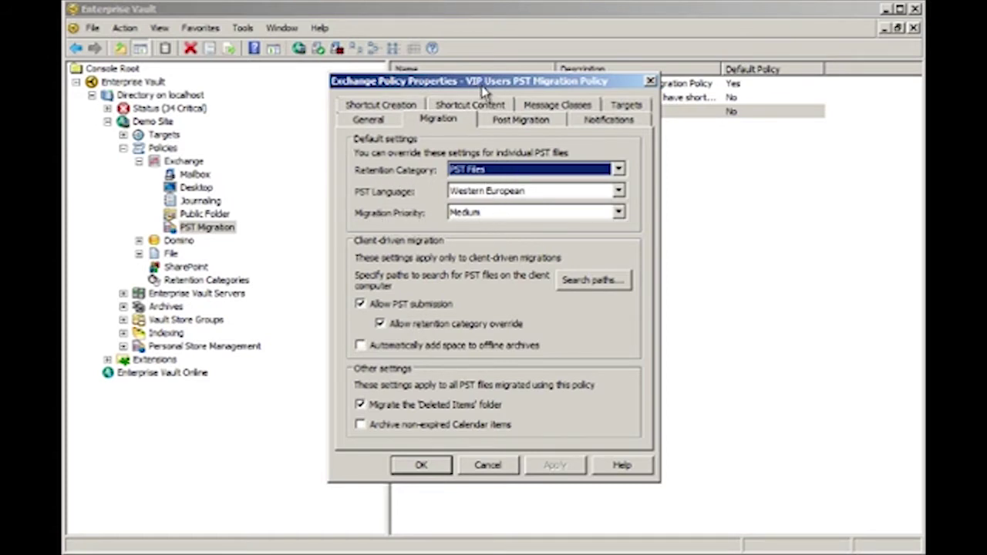
left_click(485, 222)
left_click(492, 227)
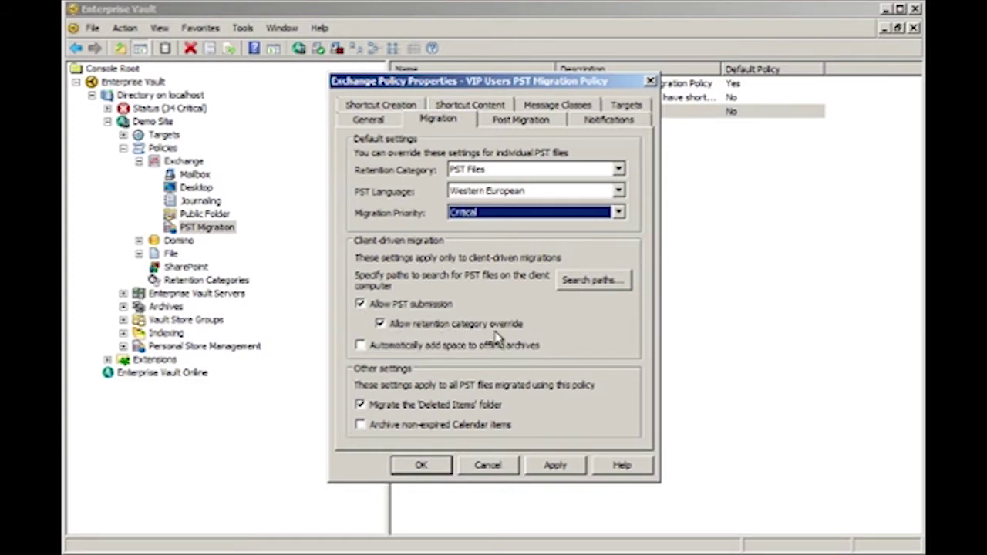
left_click(592, 281)
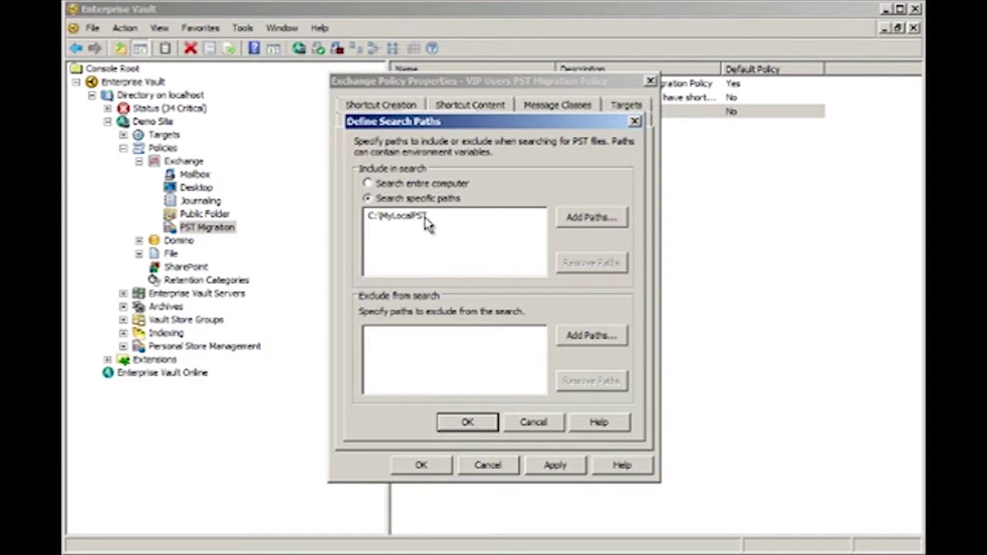
left_click(429, 184)
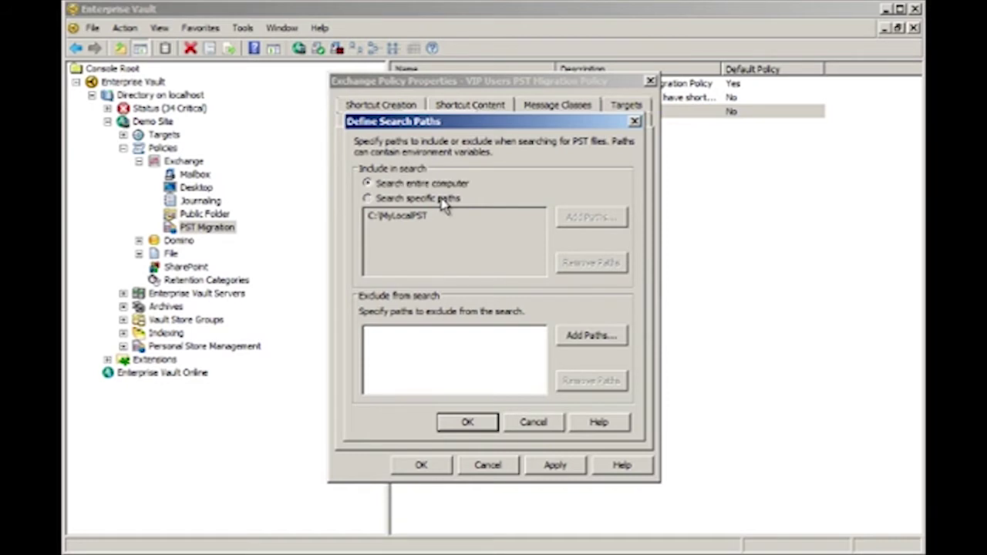
left_click(442, 199)
left_click(598, 339)
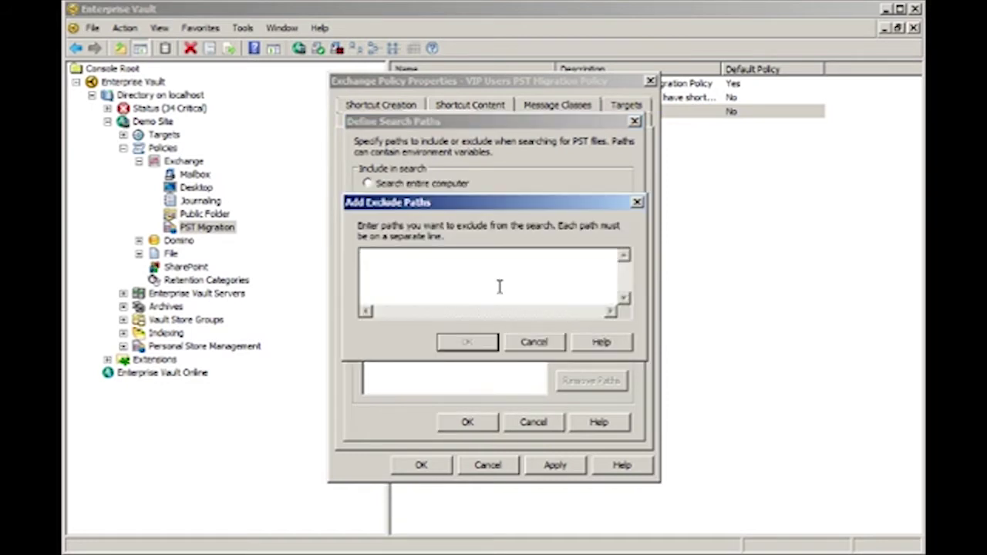
left_click(544, 343)
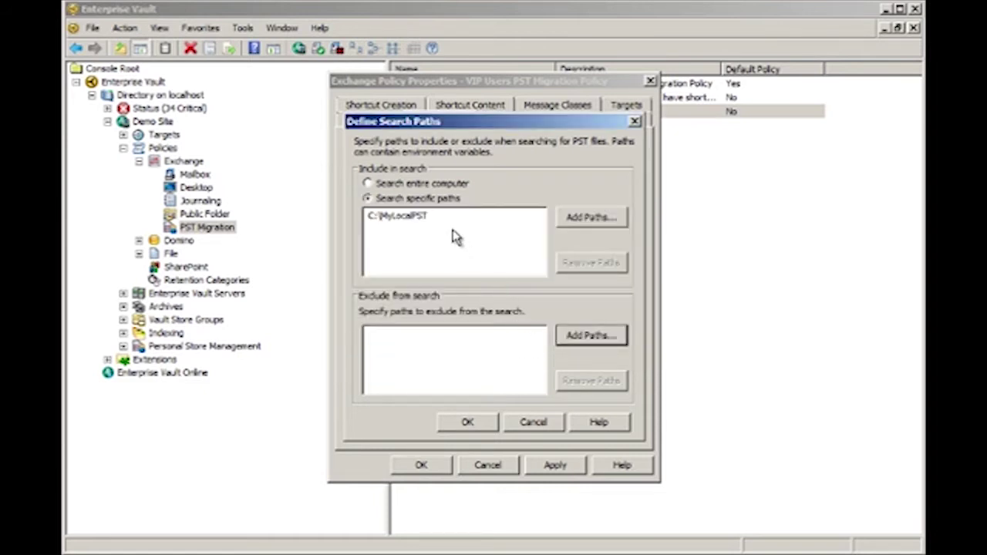
left_click(534, 422)
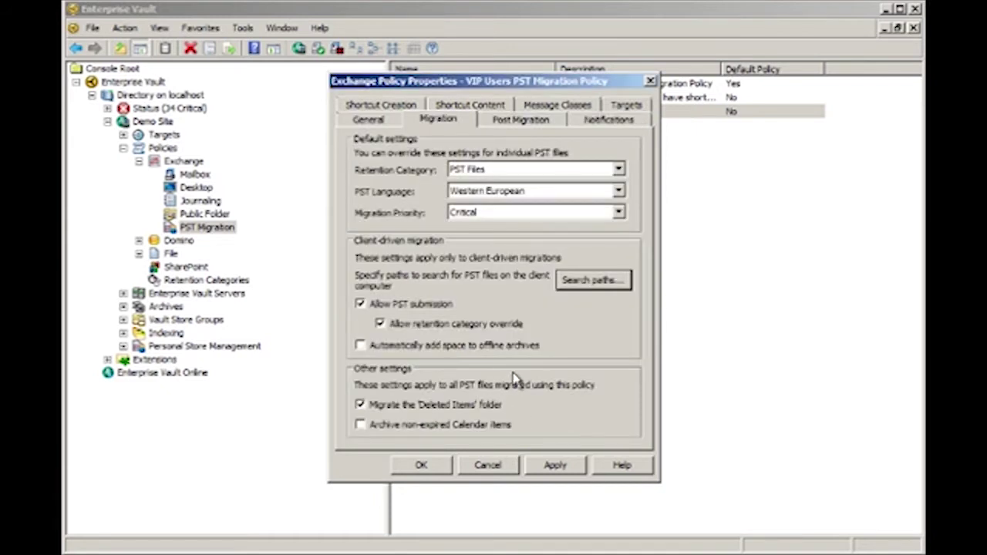
Turn on 'Delete the PST file' in Post Migration settings and review the notification settings.
left_click(514, 121)
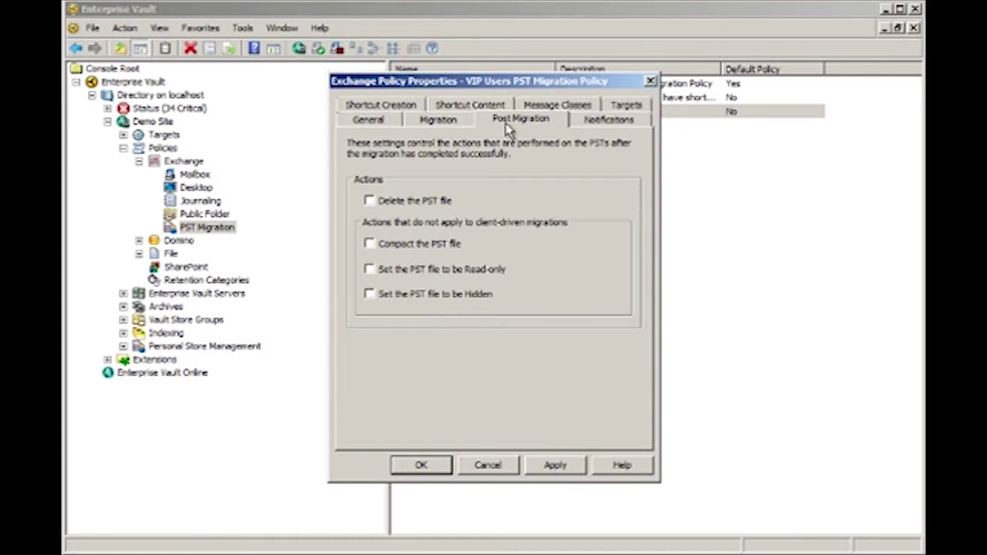
left_click(414, 202)
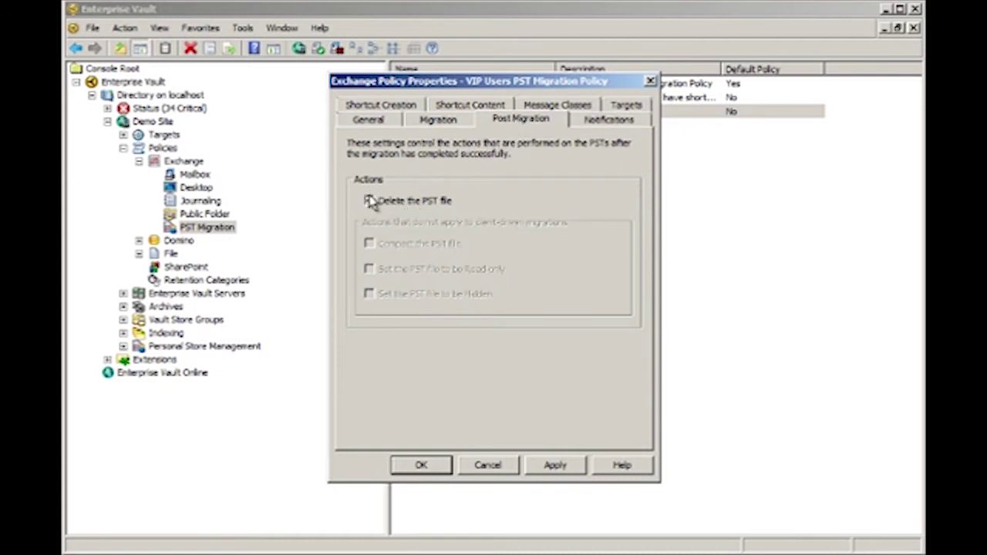
left_click(600, 126)
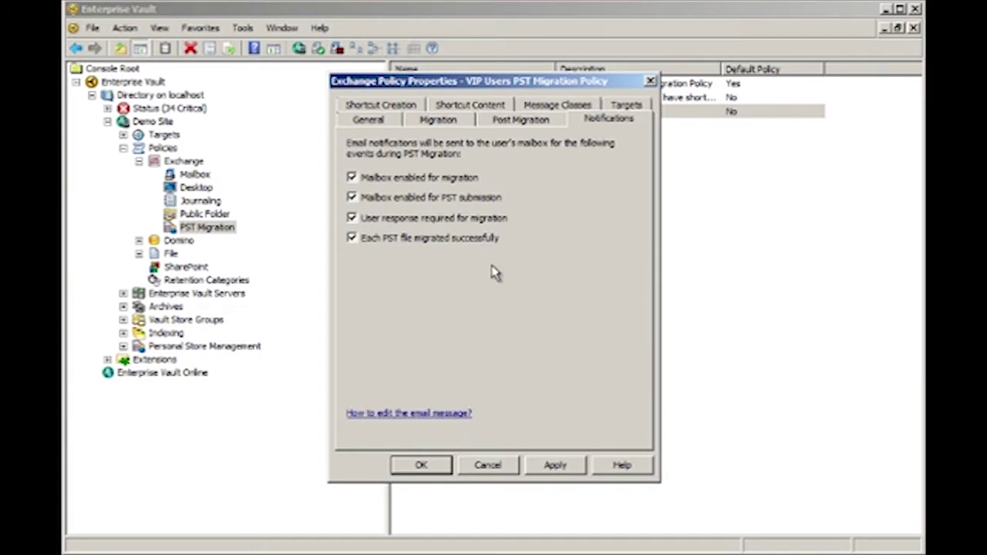
left_click(390, 106)
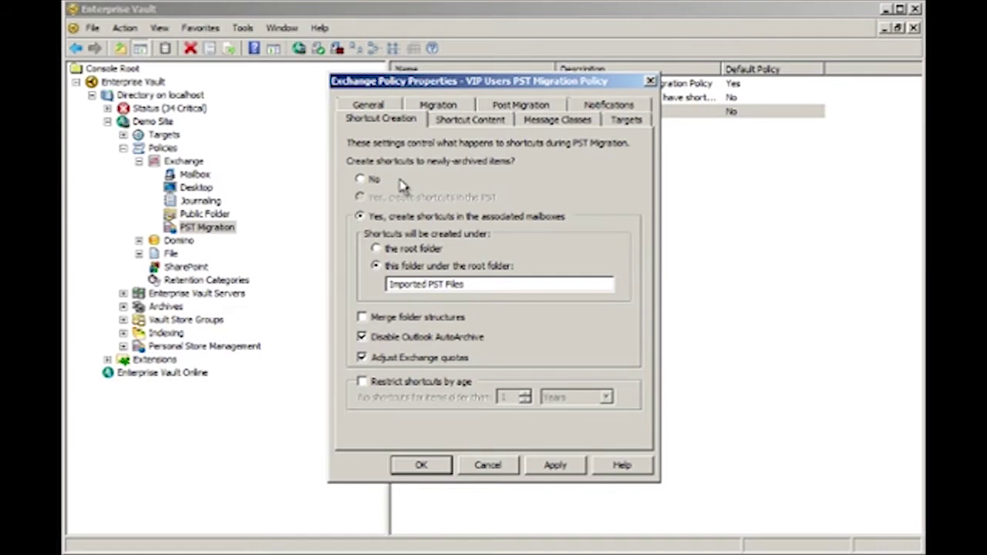
Select No for shortcuts to newly archived items and set shortcut content to 50 message characters.
left_click(361, 179)
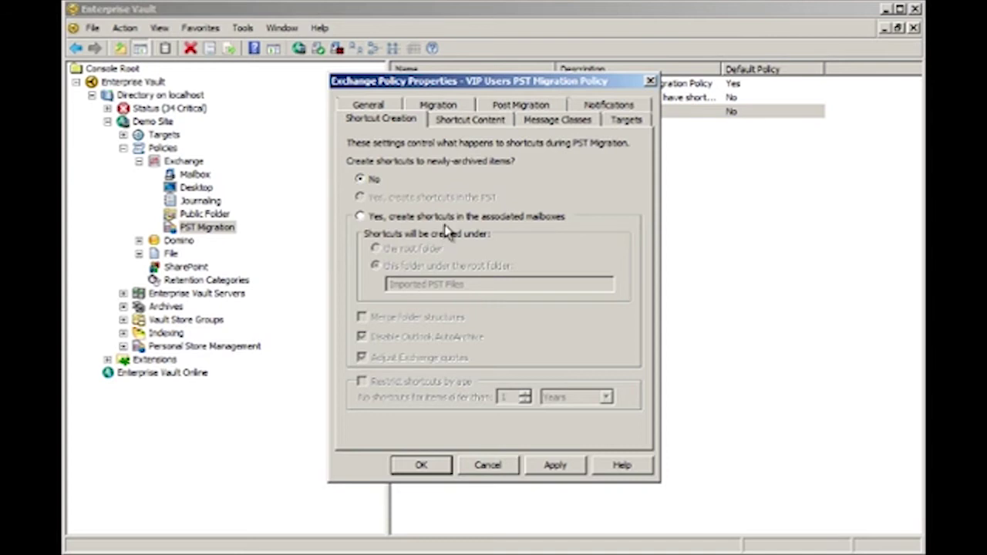
left_click(470, 121)
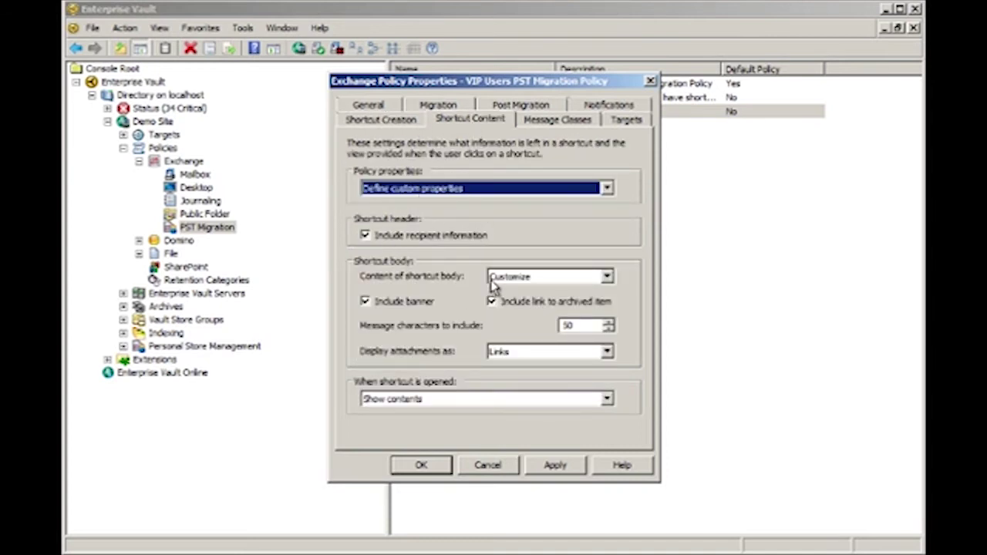
left_click(586, 327)
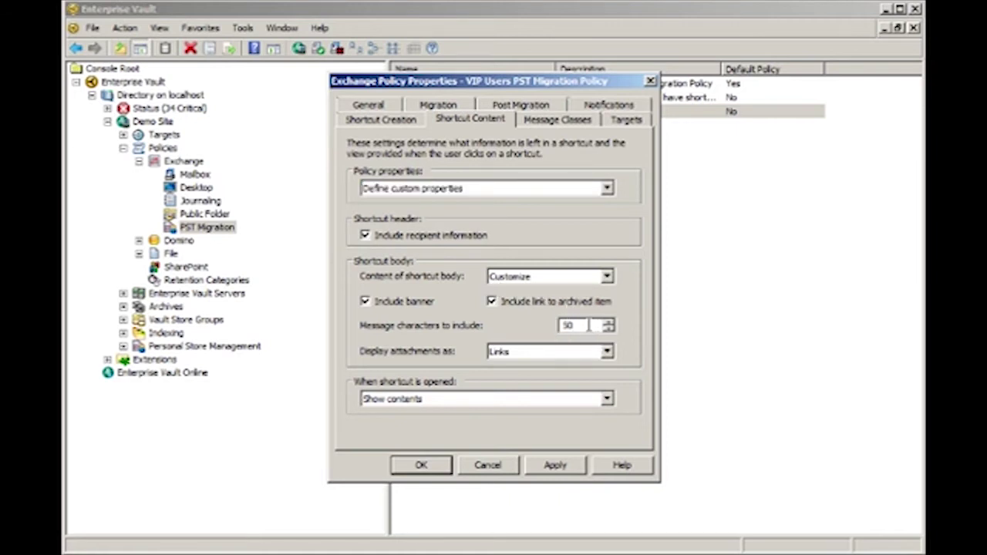
type("50")
left_click(562, 122)
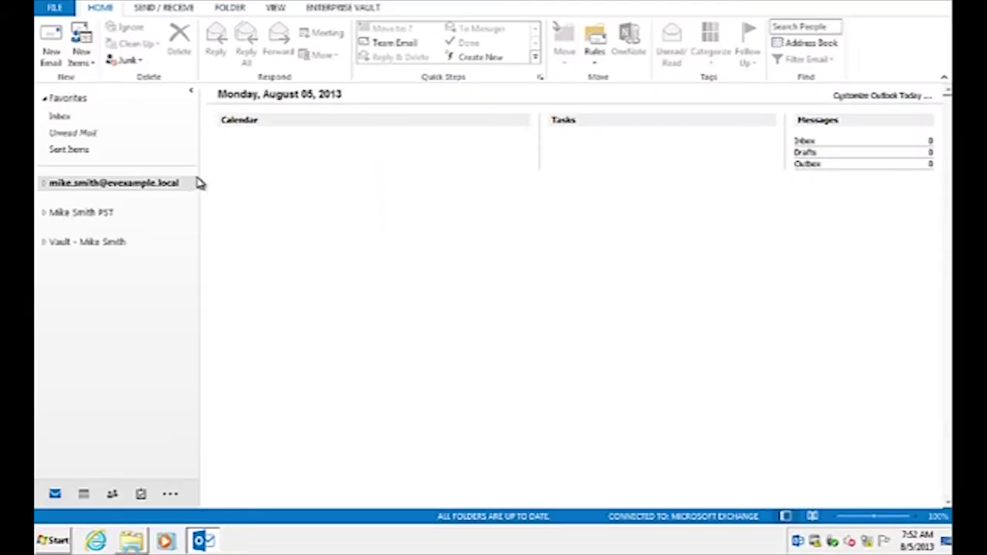
Expand the mailbox and vault archive folders in Outlook and show the Inbox's Enterprise Vault welcome message.
left_click(45, 186)
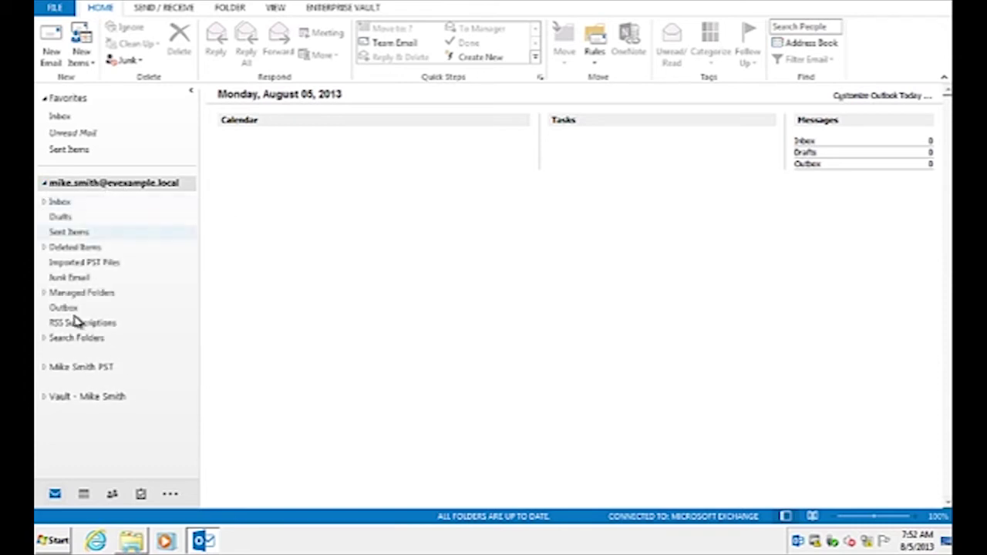
left_click(45, 370)
left_click(45, 371)
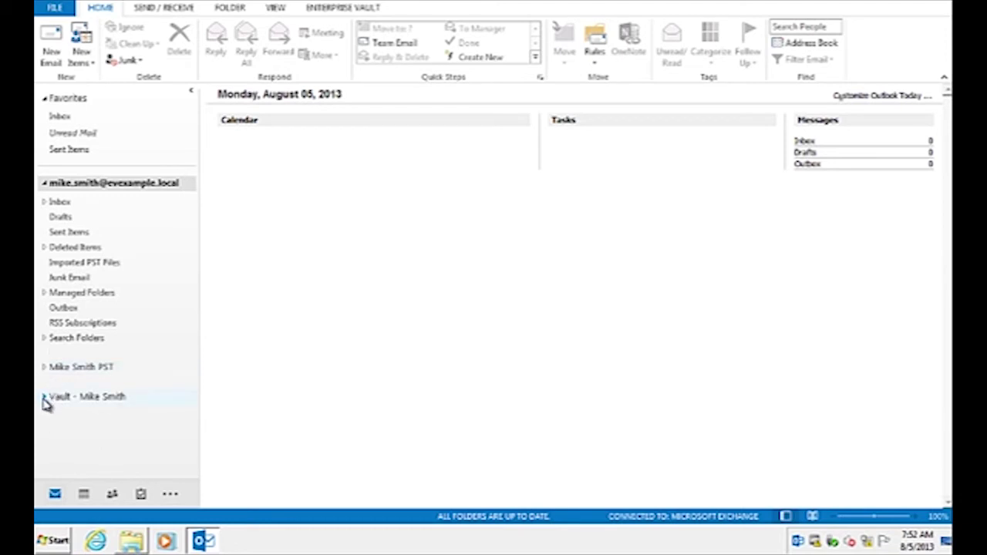
left_click(44, 398)
left_click_drag(191, 309, 190, 394)
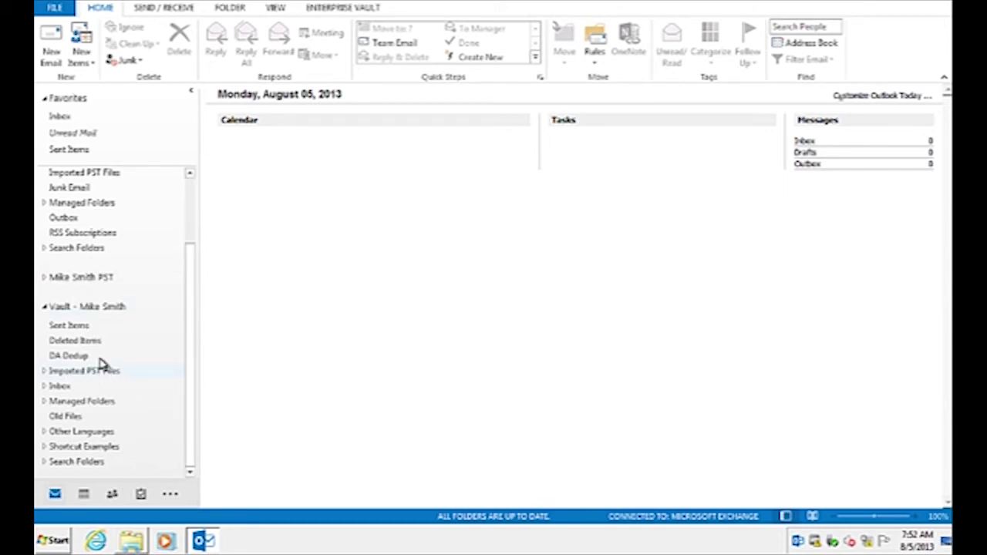
left_click_drag(190, 271, 190, 199)
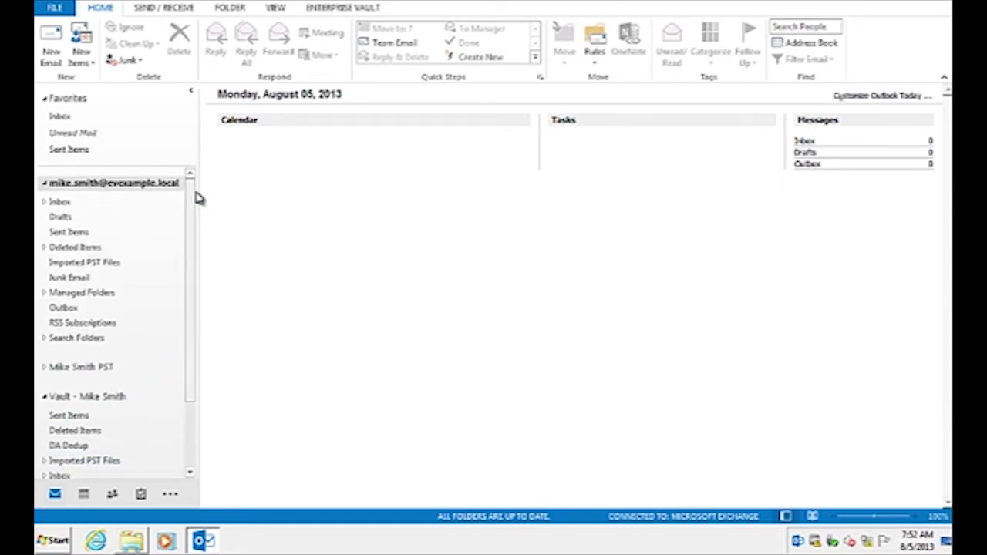
left_click(65, 207)
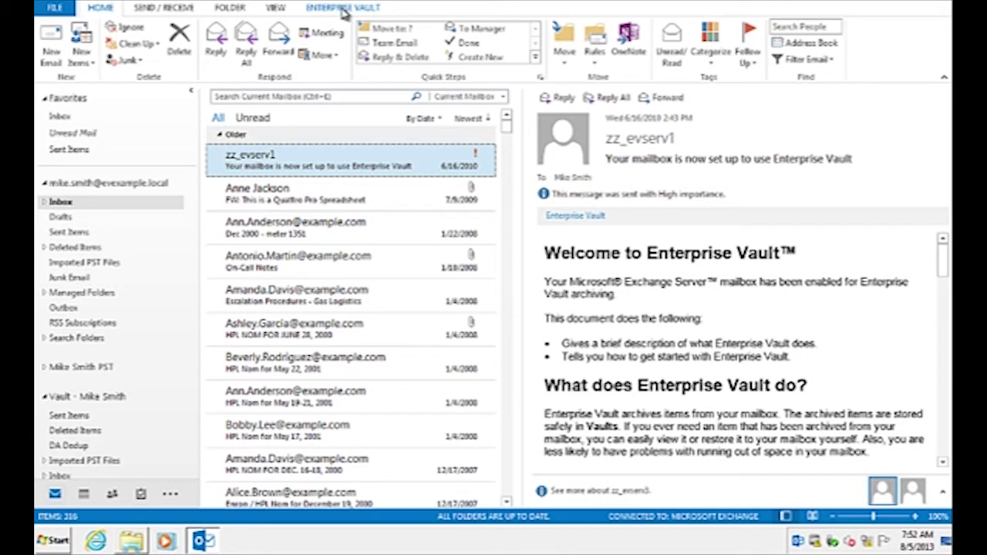
Open PST Migration from the Enterprise Vault ribbon to see three completed PSTs and one pending.
left_click(344, 7)
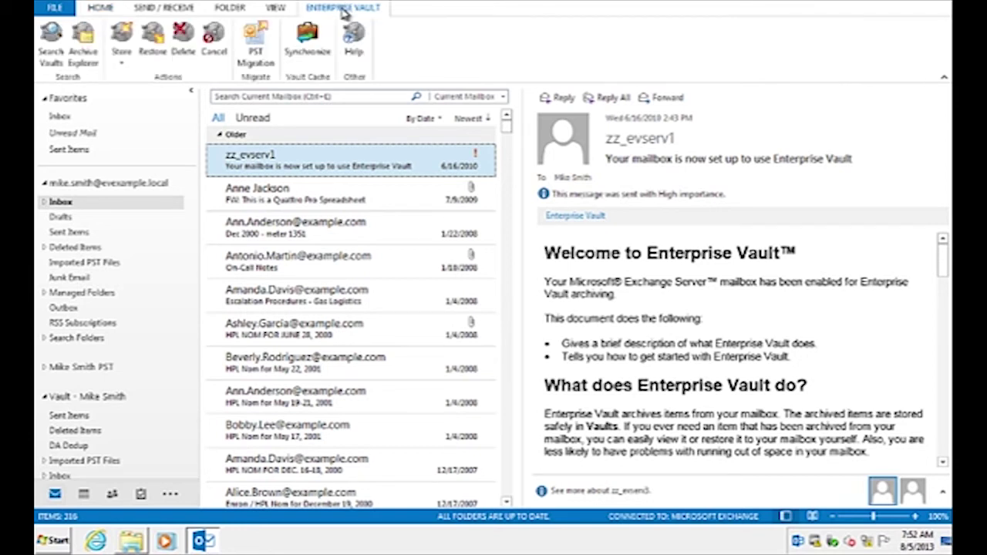
left_click(262, 62)
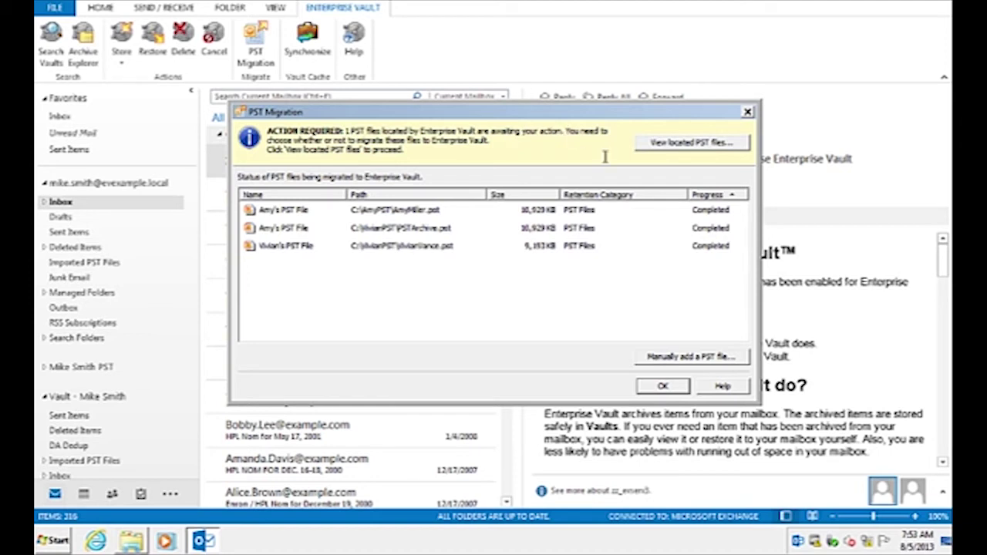
Queue the locally found PST file for migration with the PST Files retention category, confirming with Yes.
left_click(692, 144)
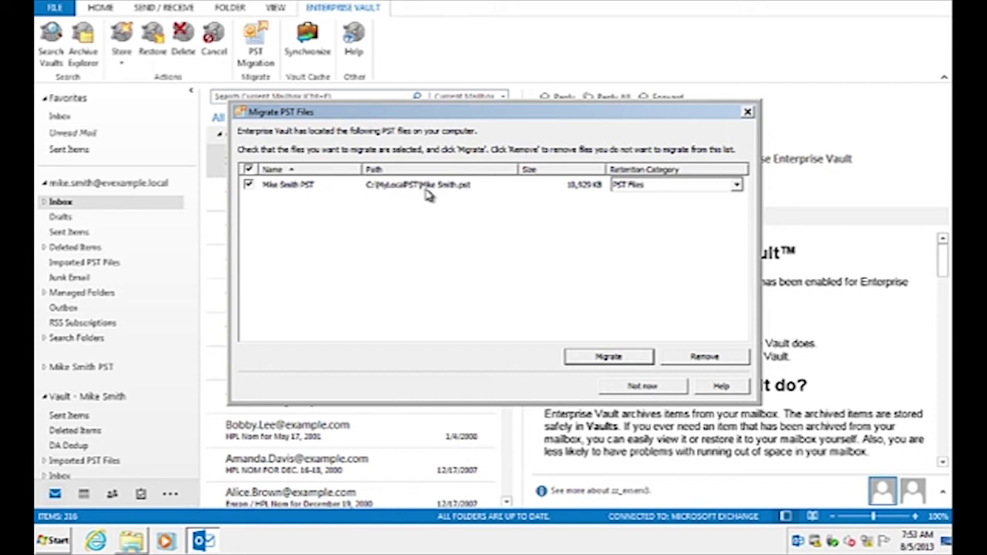
left_click(738, 187)
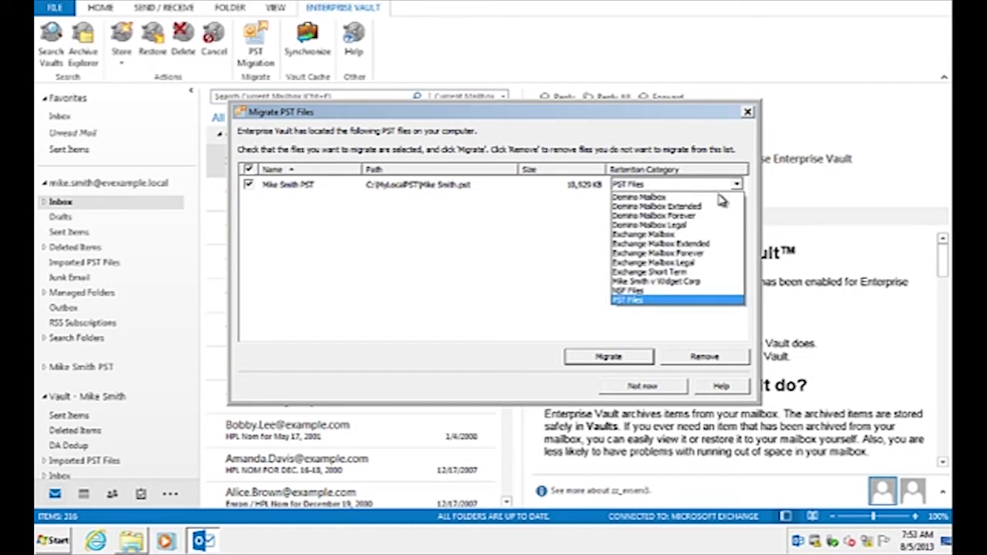
left_click(682, 303)
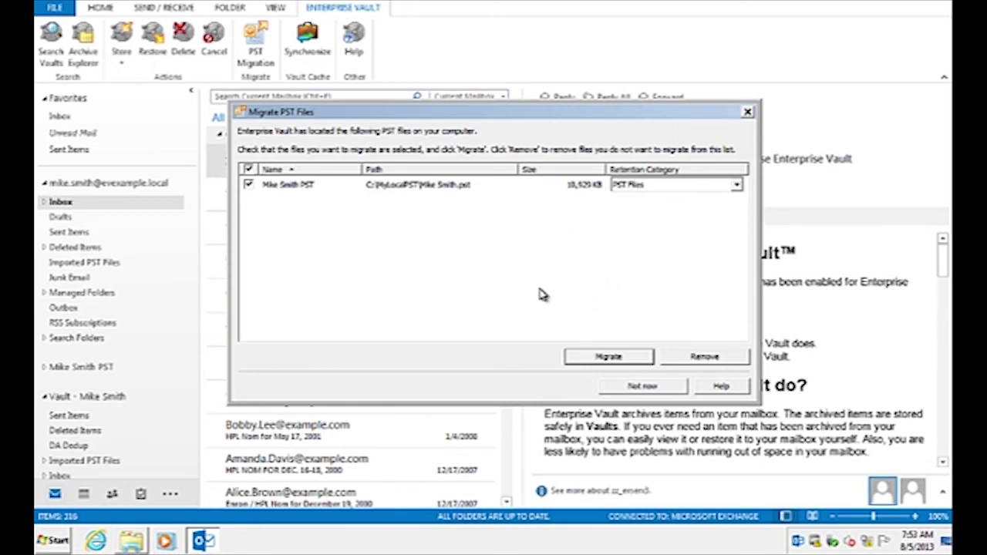
left_click(610, 357)
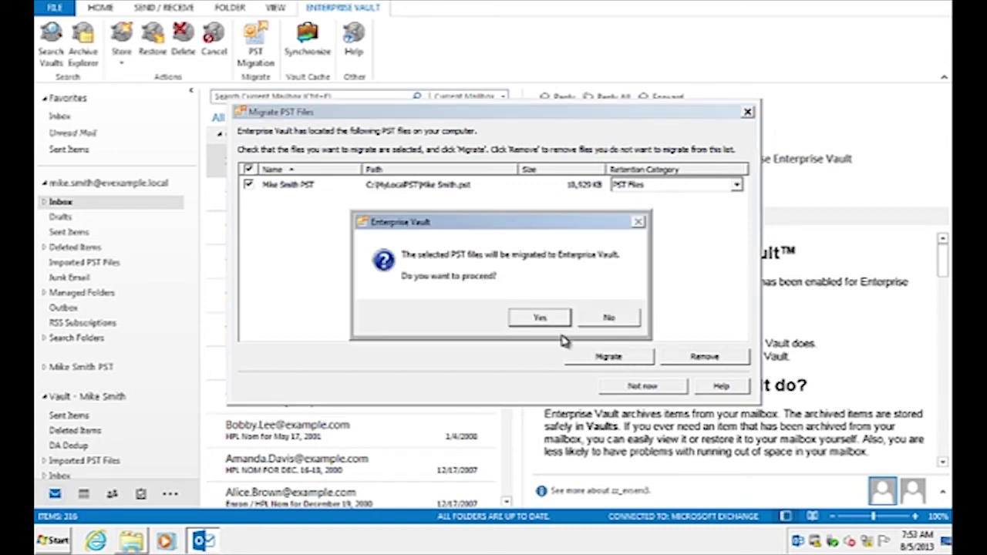
left_click(543, 319)
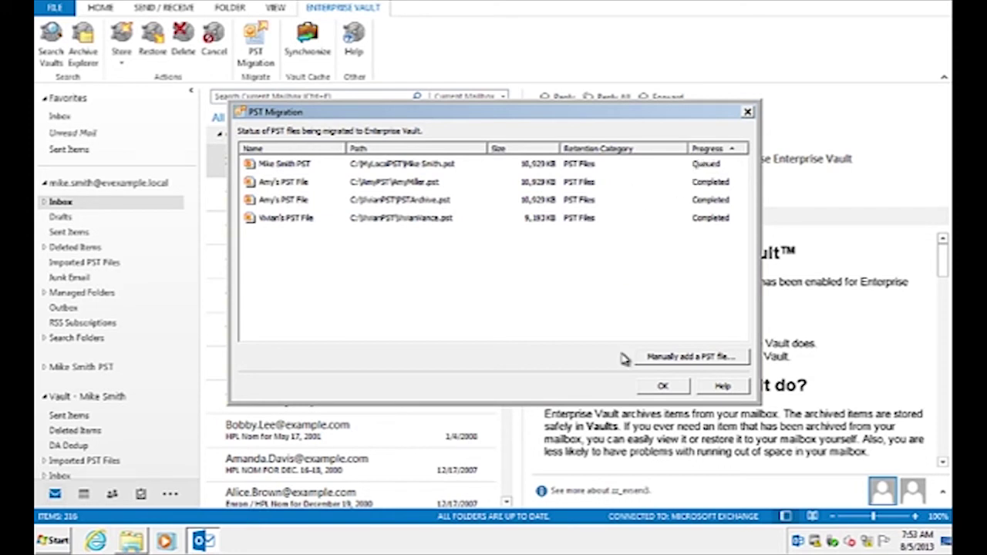
left_click(668, 388)
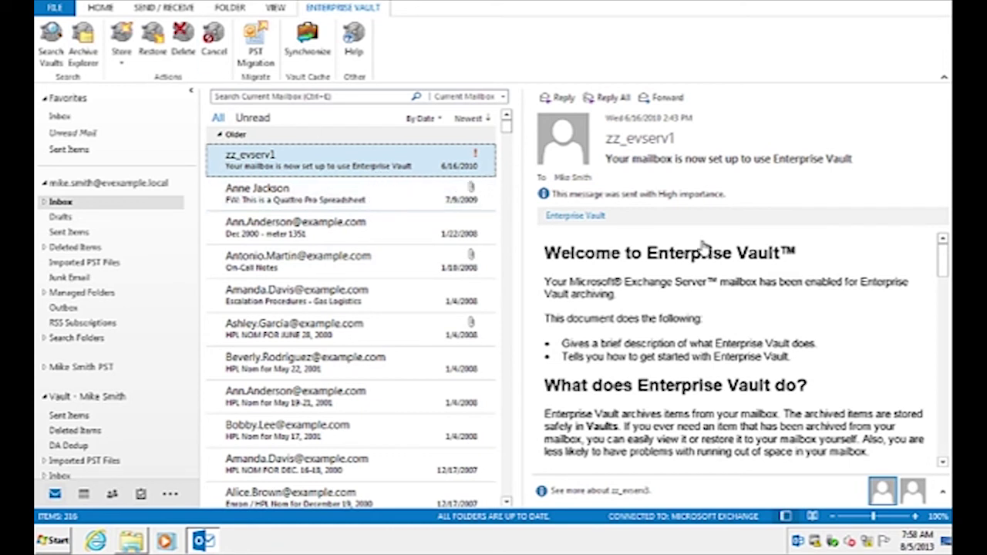
left_click(255, 58)
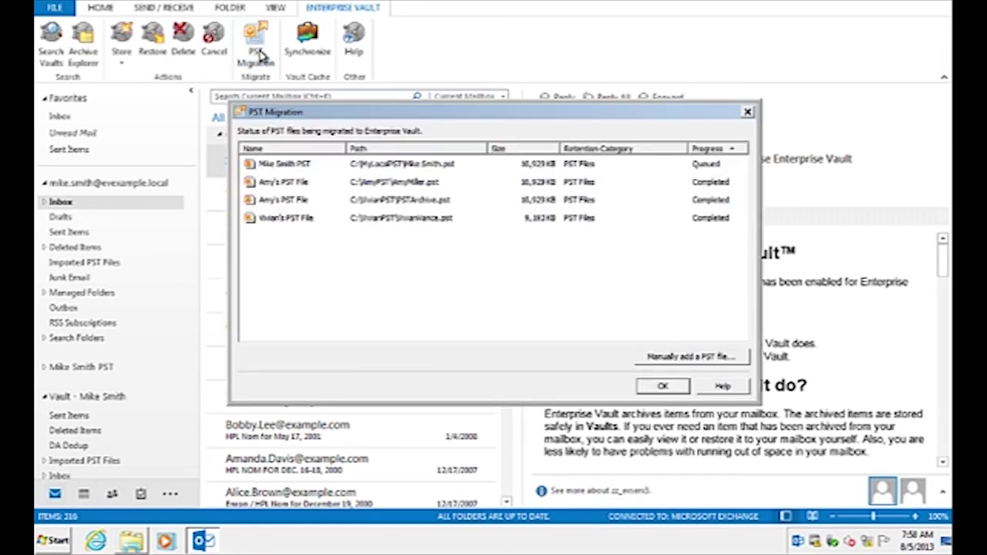
Abandon manually adding a PST file, keeping PST Files retention, and close PST Migration.
left_click(708, 360)
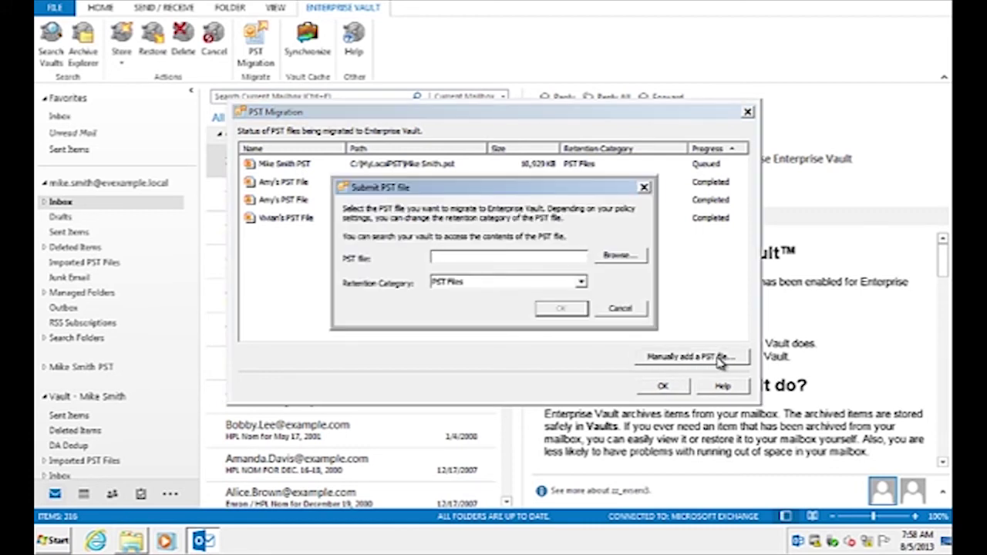
left_click(631, 257)
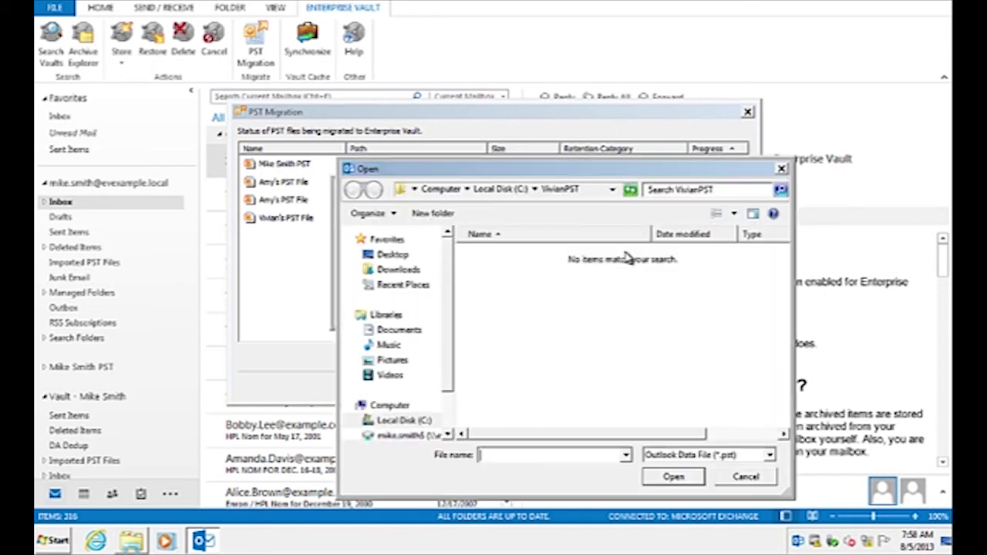
scroll(447, 352, "down", 3)
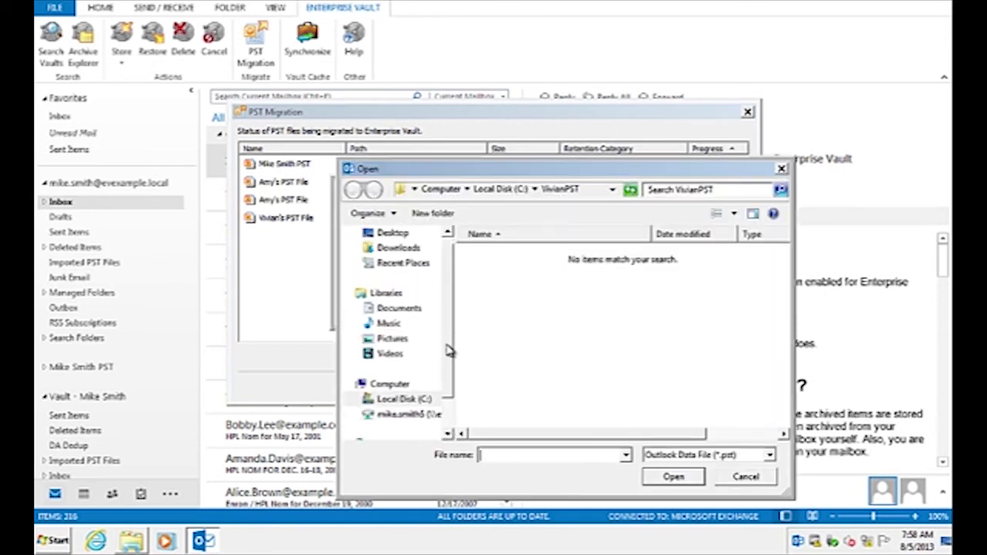
left_click(762, 480)
left_click(547, 290)
left_click(540, 399)
left_click(620, 308)
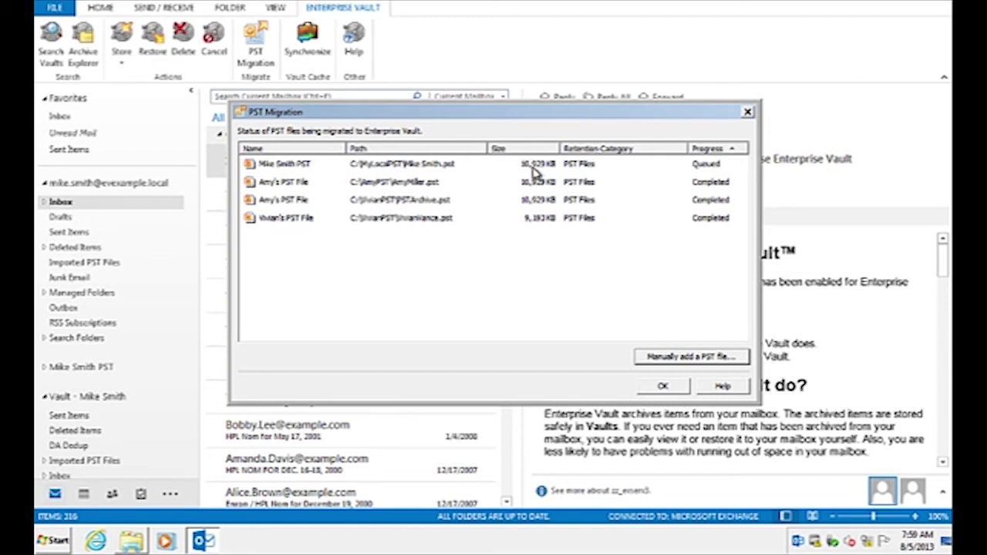
left_click(663, 386)
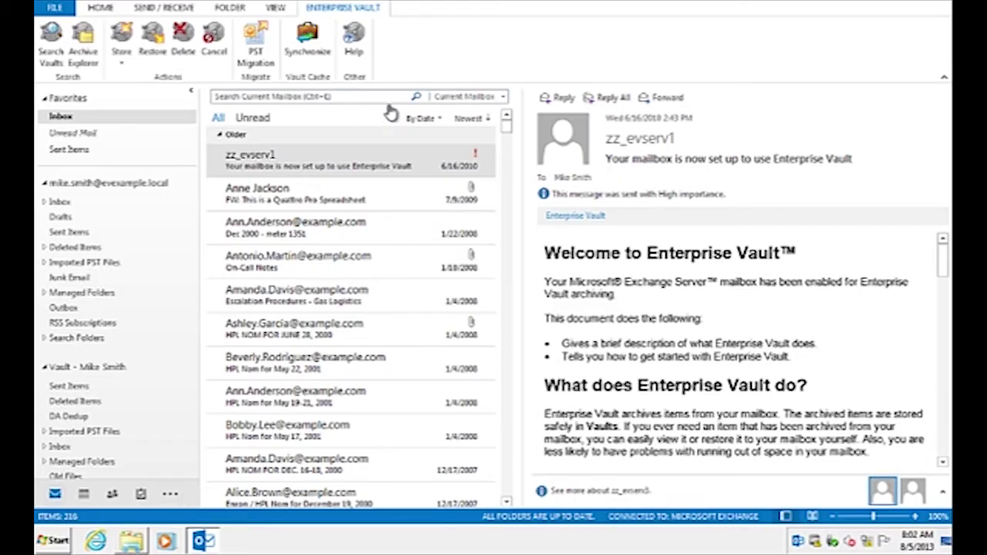
Reopen PST Migration to check the local PST's Migrating progress, then close it.
left_click(257, 53)
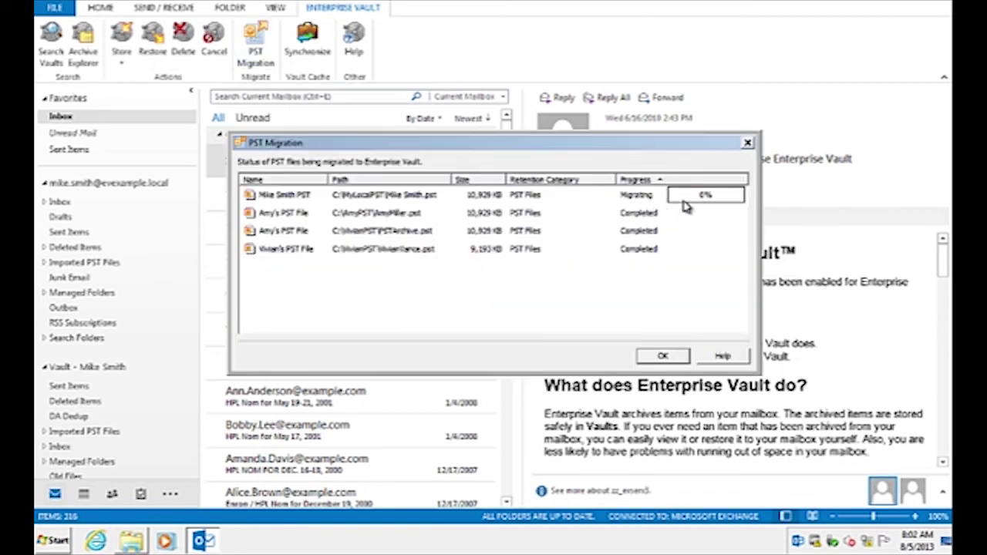
left_click(685, 357)
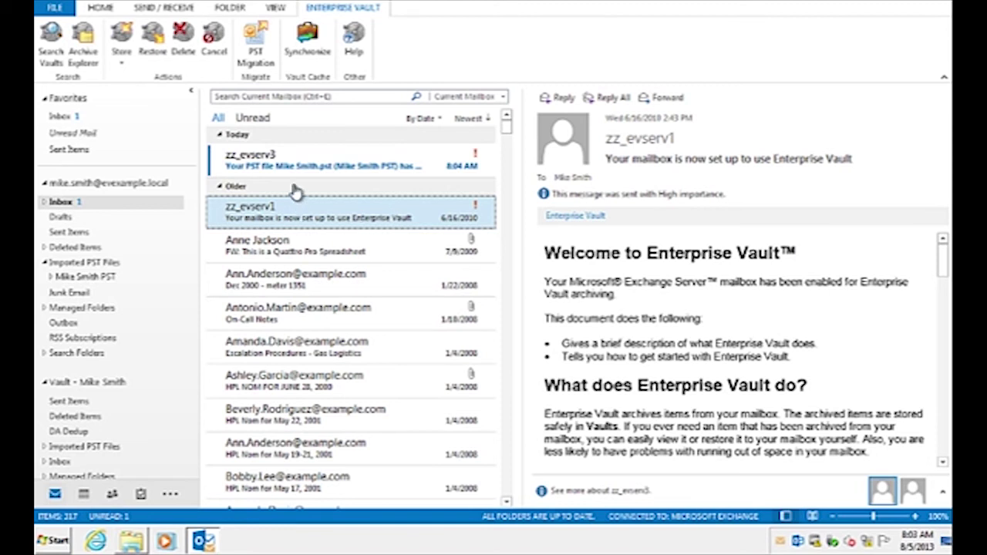
Read the vault notice that the PST was archived, then collapse the Inbox, mailbox and vault folder trees.
left_click(327, 163)
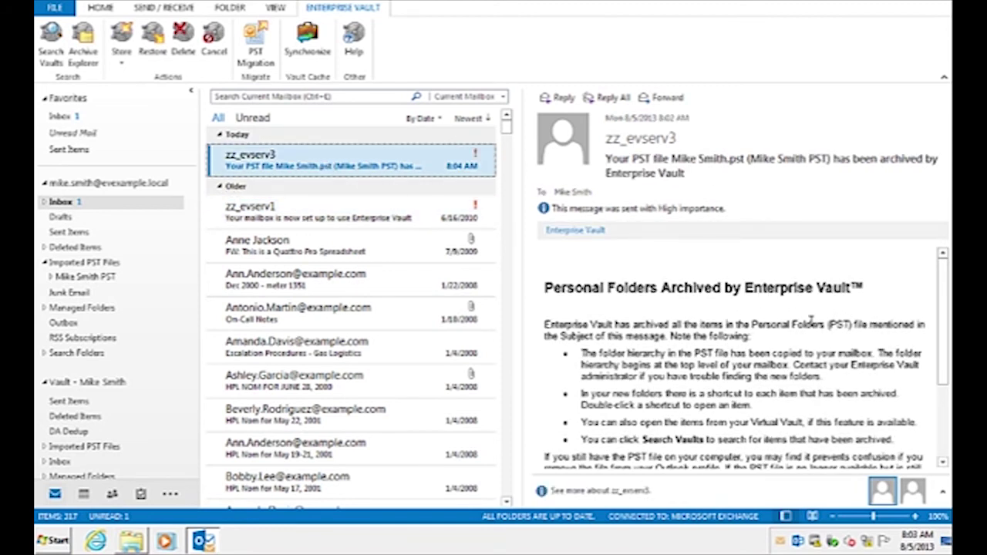
left_click_drag(941, 310, 82, 266)
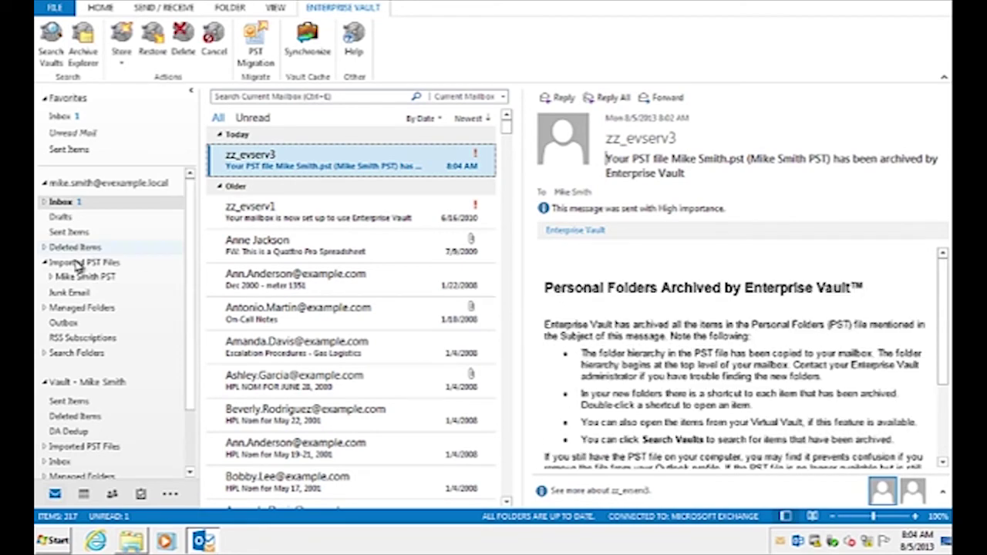
left_click(44, 202)
left_click(43, 202)
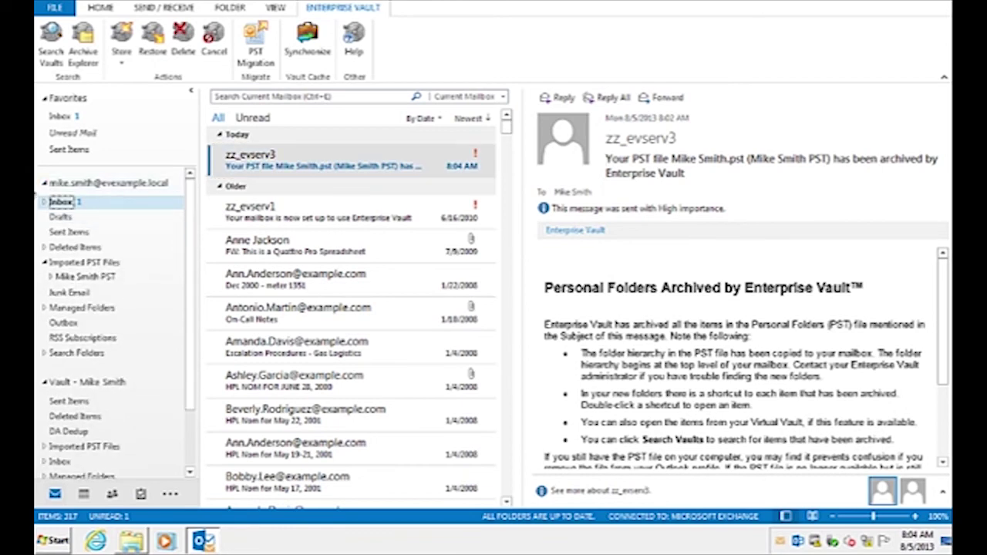
left_click(43, 184)
left_click(44, 212)
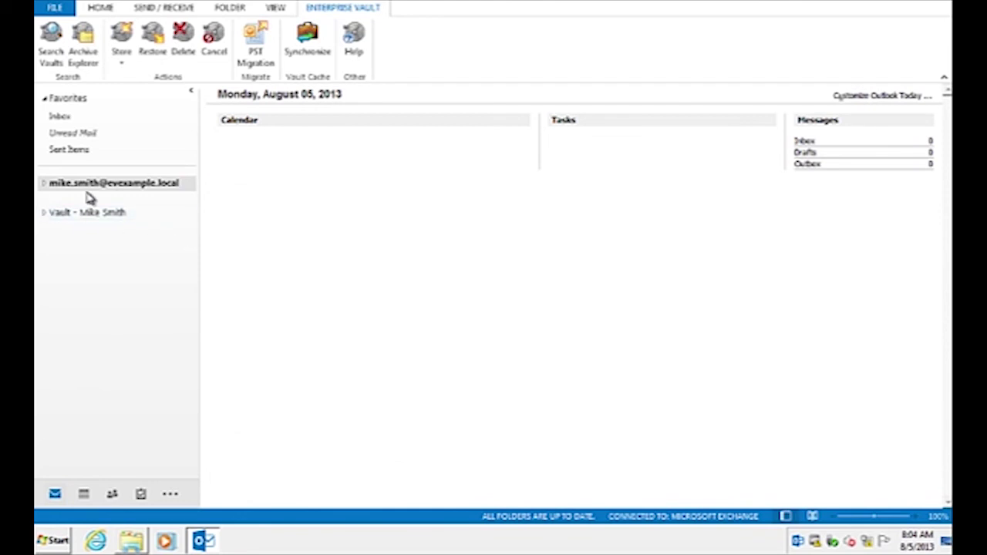
View the archived messages in the imported PST's Inbox, then collapse and select Imported PST Files.
left_click(44, 184)
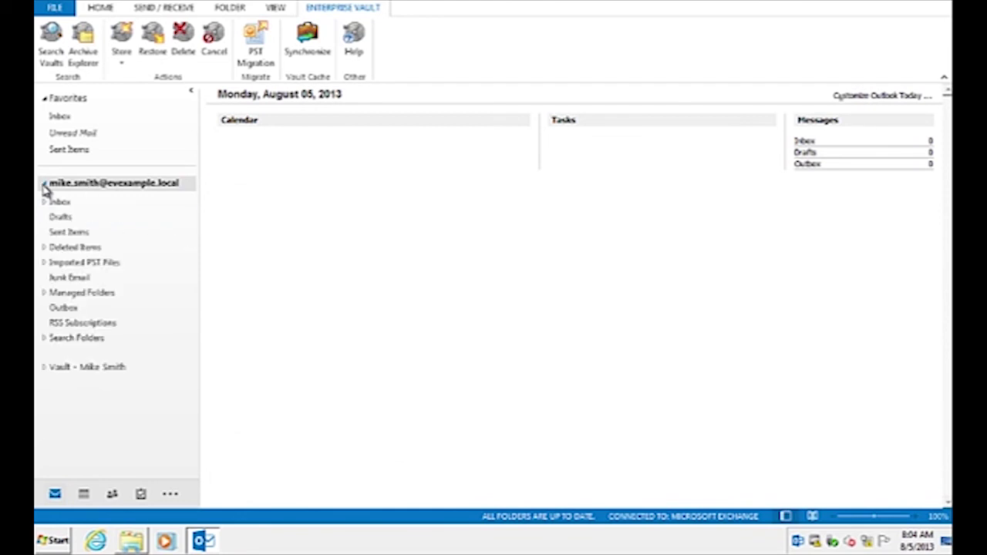
left_click(44, 263)
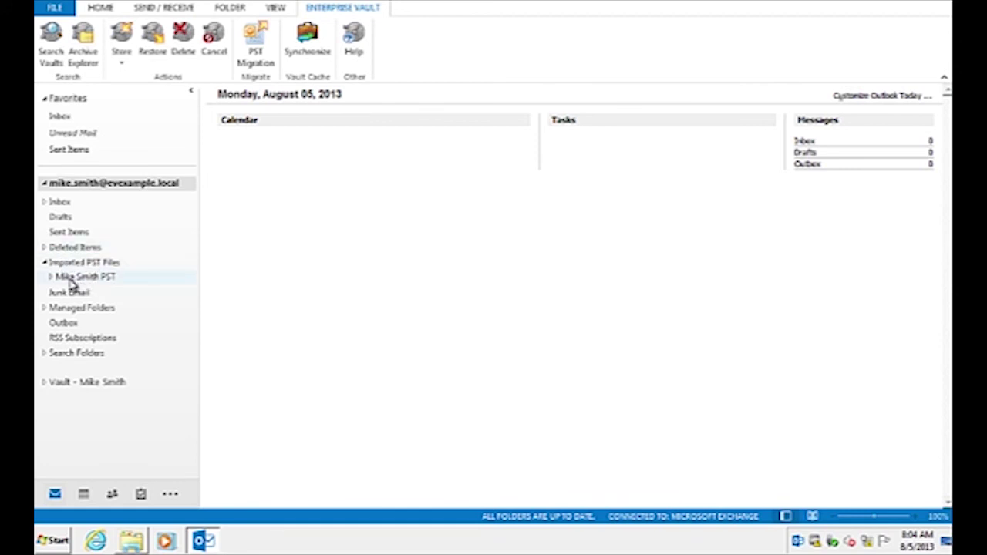
left_click(50, 277)
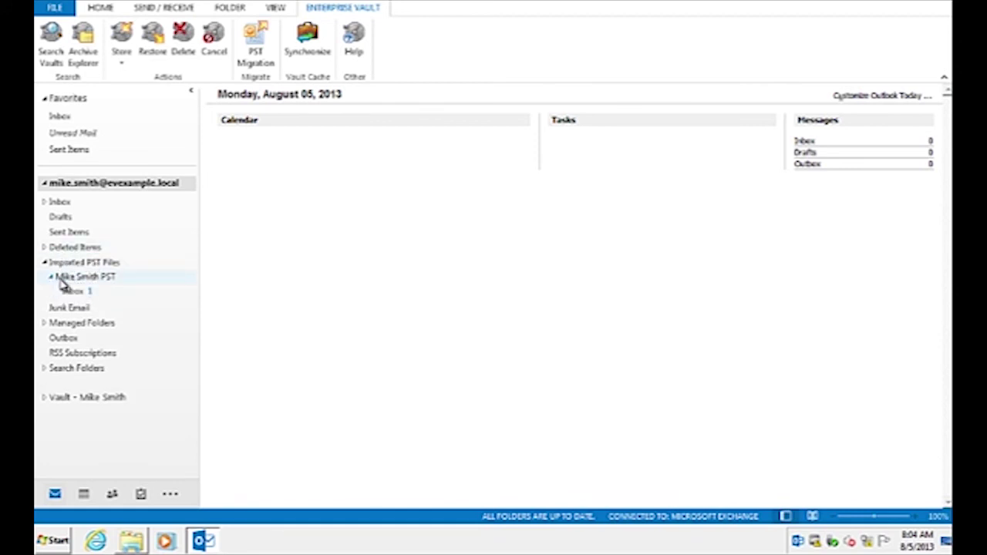
left_click(78, 291)
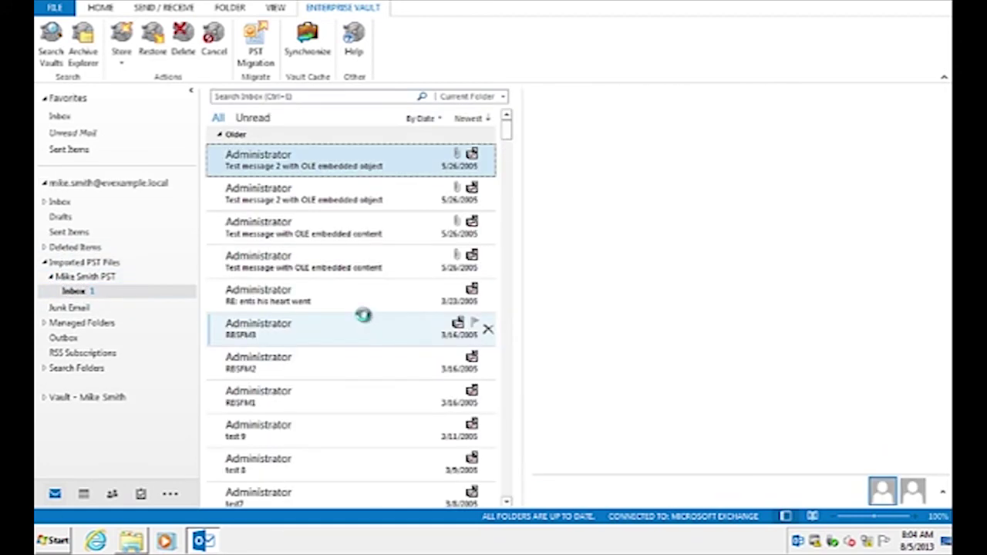
scroll(386, 229, "down", 1)
scroll(380, 258, "up", 1)
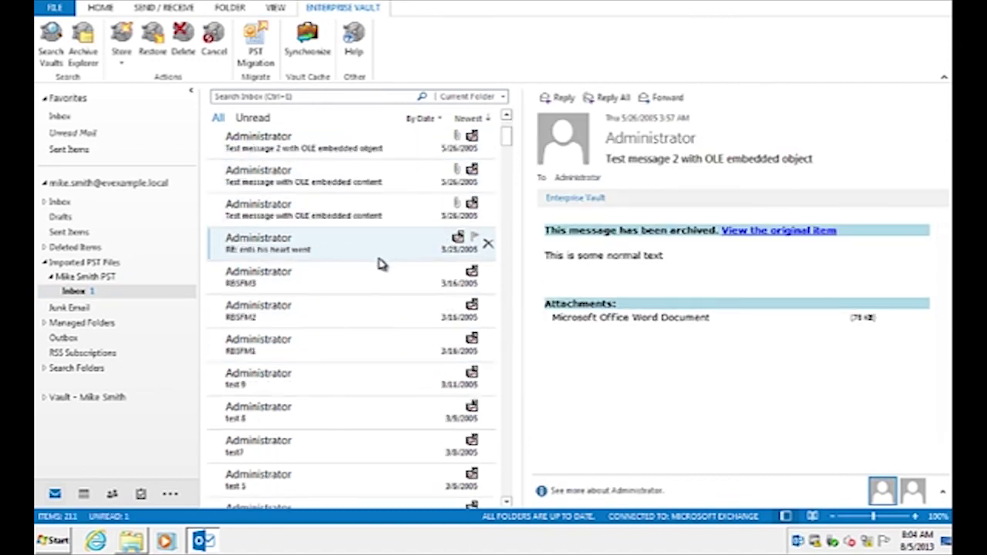
left_click(44, 262)
left_click(77, 263)
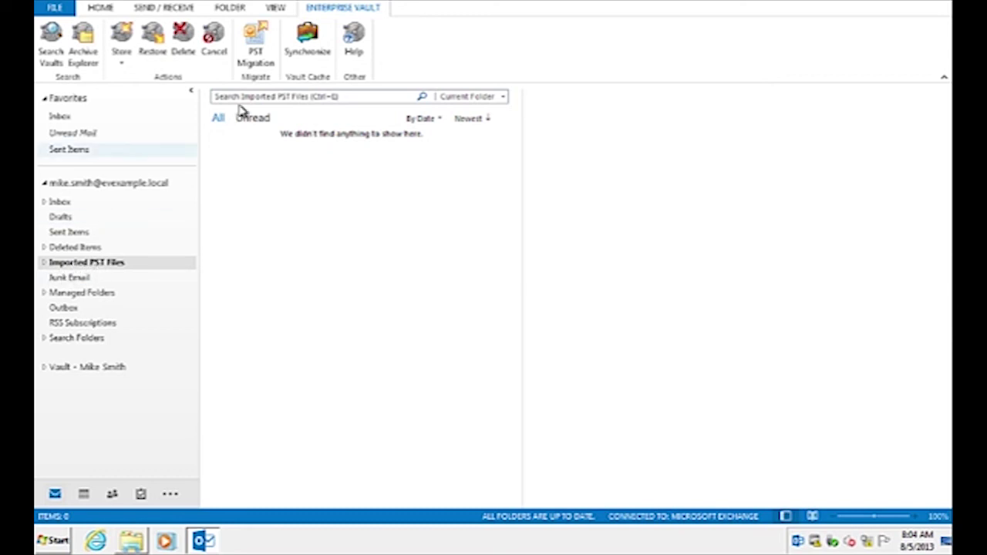
left_click(255, 55)
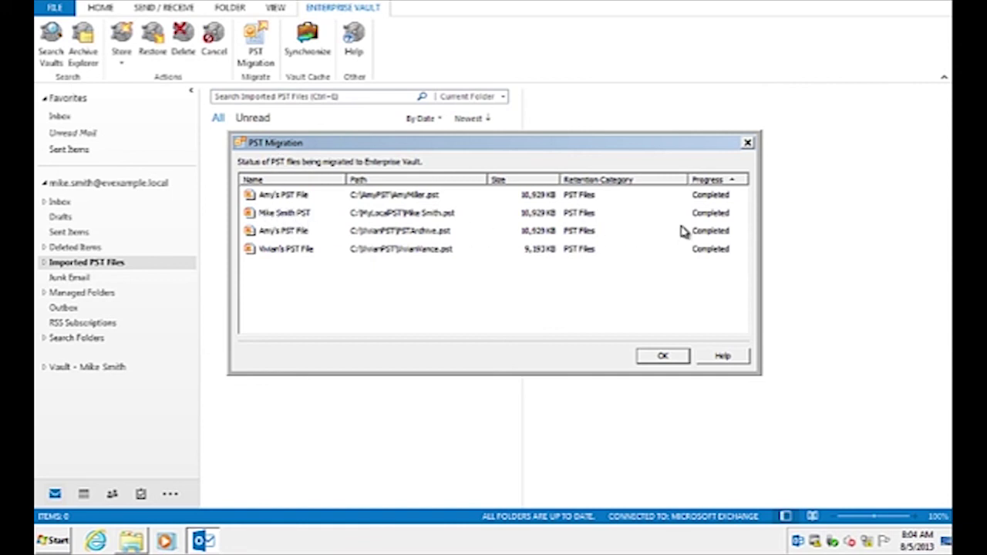
left_click(668, 362)
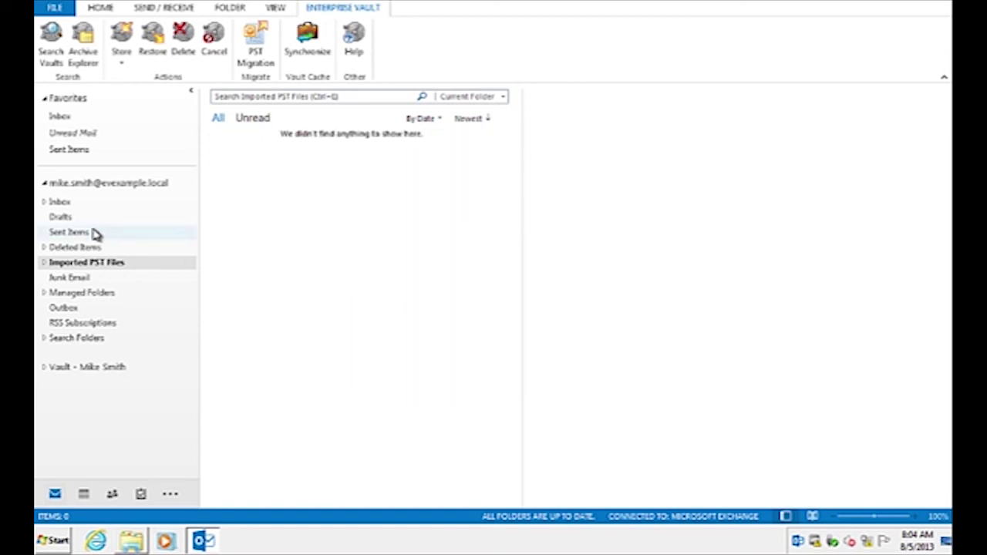